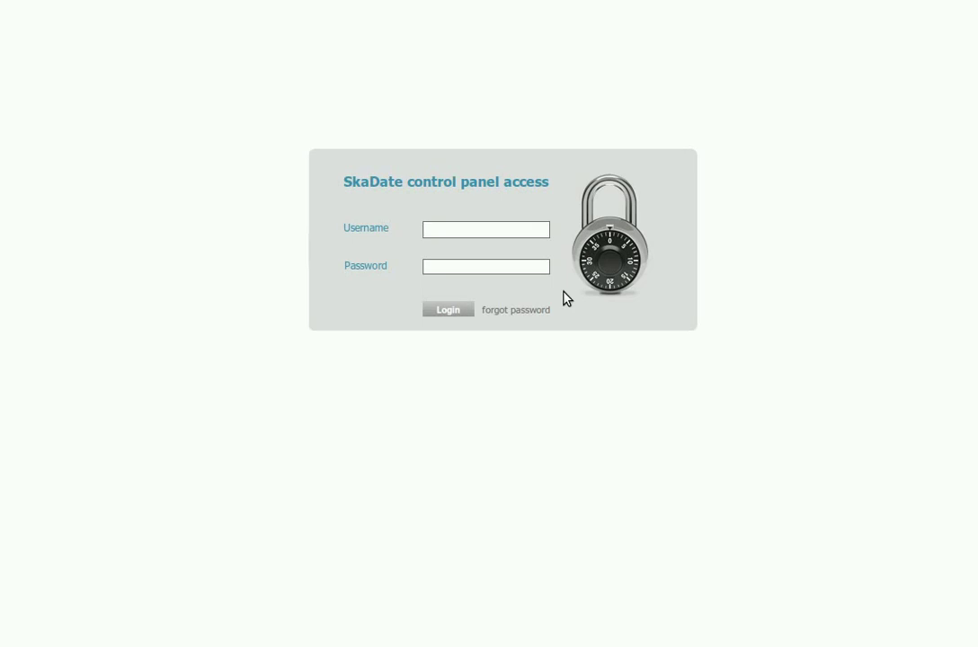
Step: Log in with the administrator username and password and scroll the admin dashboard
text(admin)
key(Tab)
text(admin)
key(Return)
scroll(199, 403, down, 3)
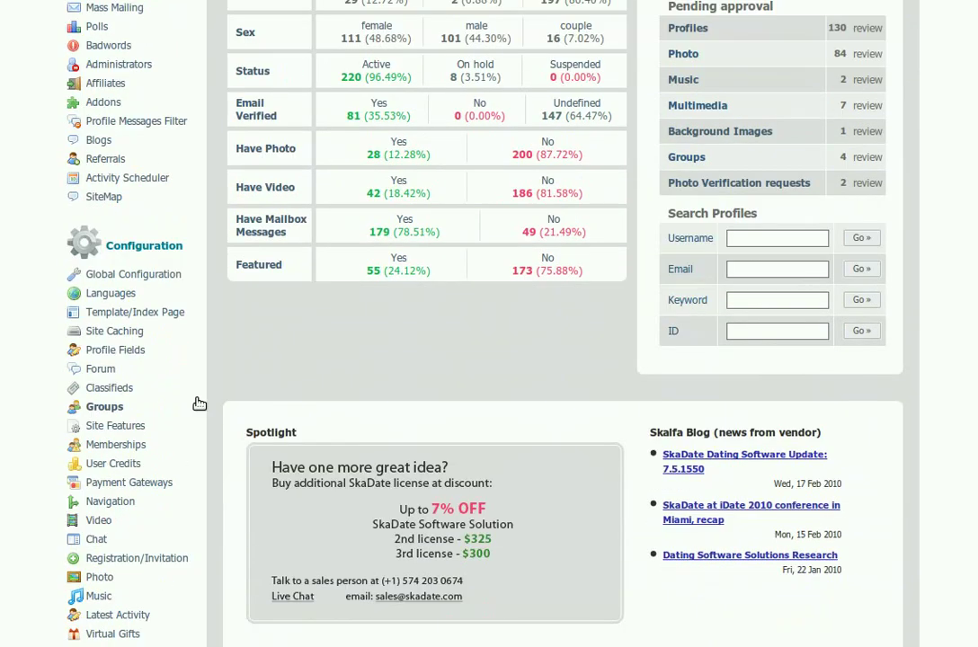
Step: From Navigation's Documents tab, start a new document and focus the Document Key field
click(103, 500)
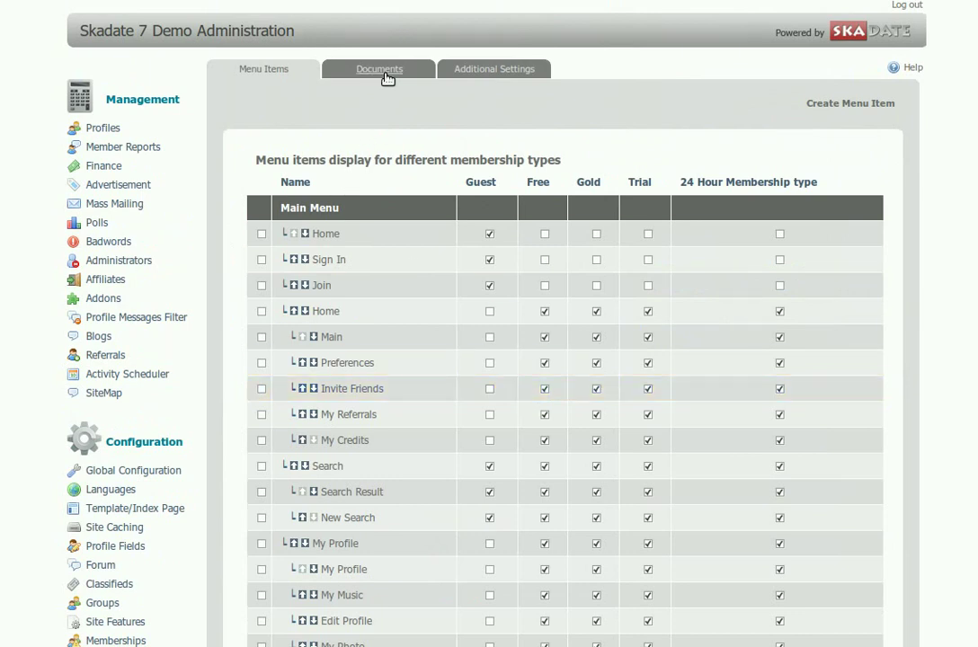
click(387, 72)
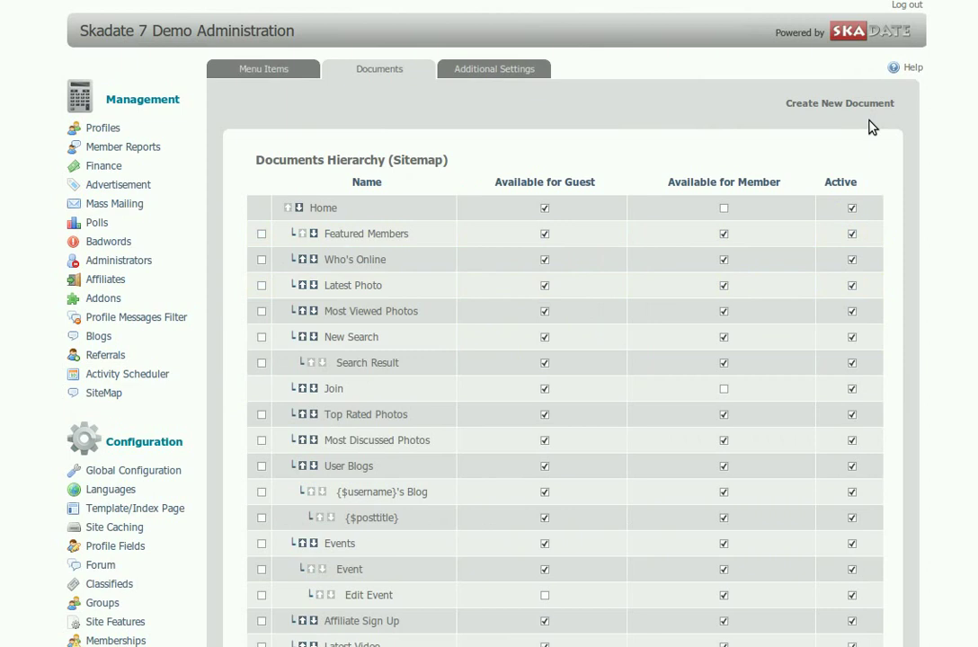
click(845, 106)
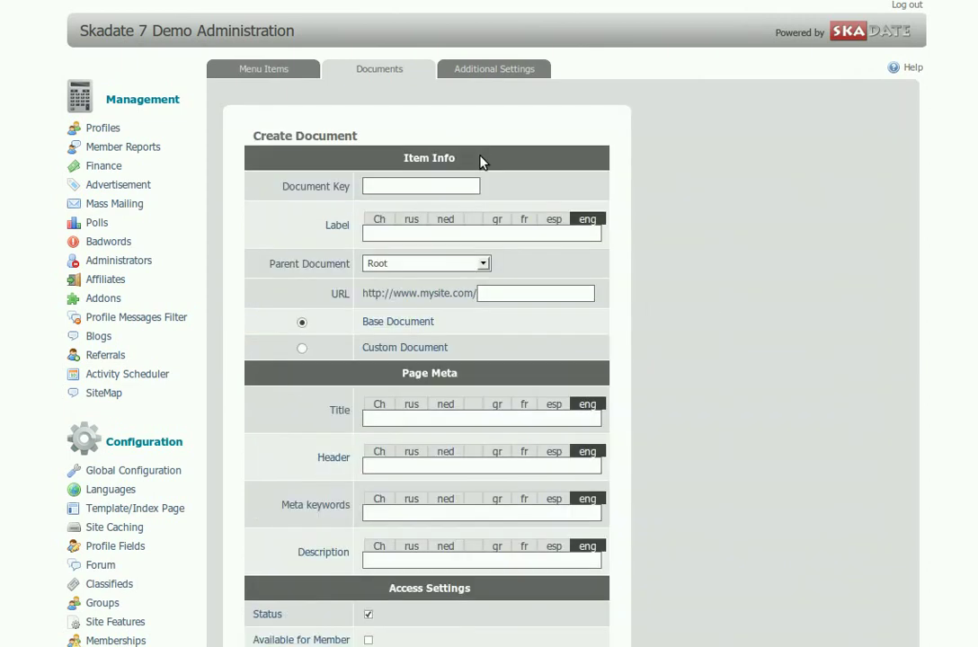
click(421, 185)
Step: Enter document key new_page and label New Page
text(_)
text(n)
click(428, 206)
text(Ne)
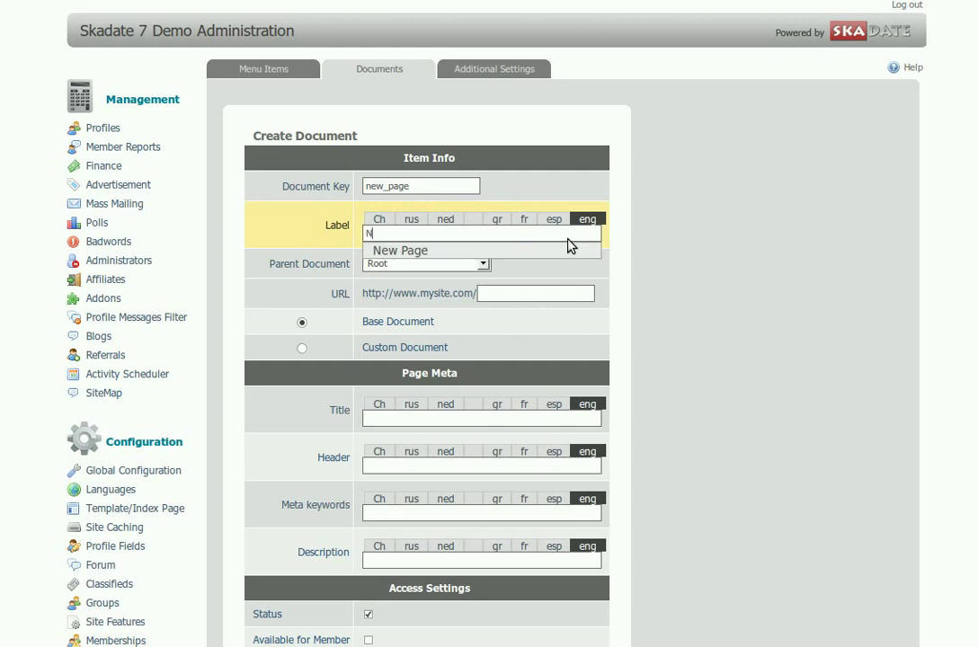
click(568, 243)
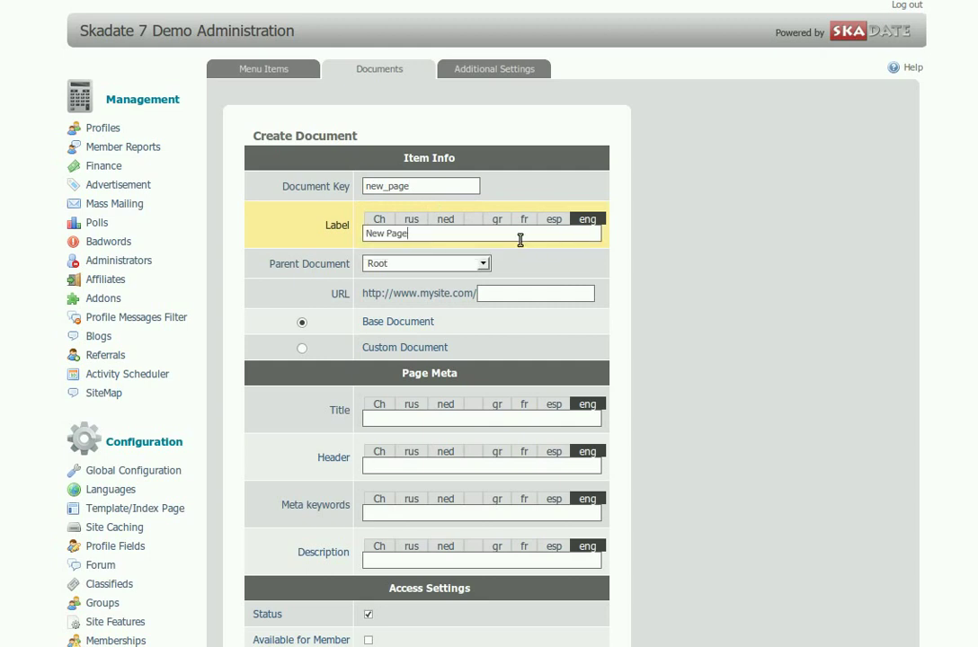
Step: Keep Root as the parent document and set the URL to new_page.php
click(485, 267)
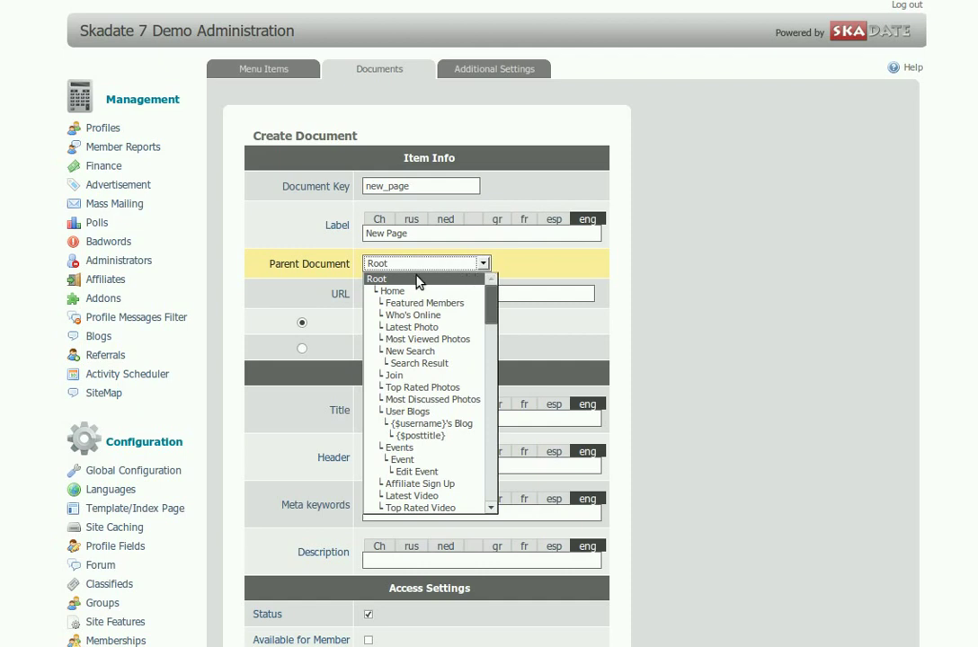
click(417, 279)
click(491, 291)
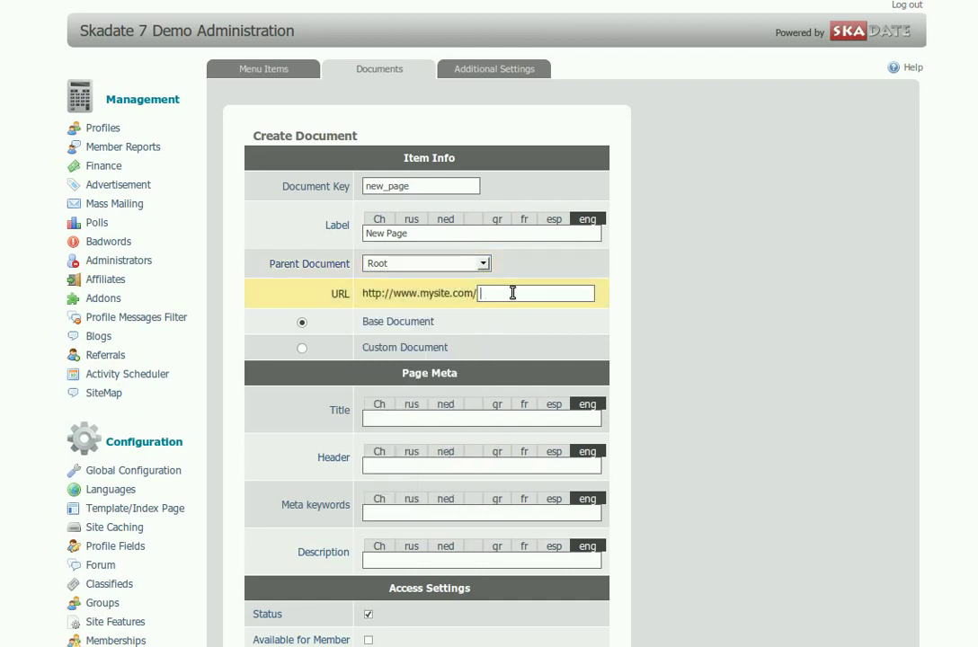
text(n)
click(561, 312)
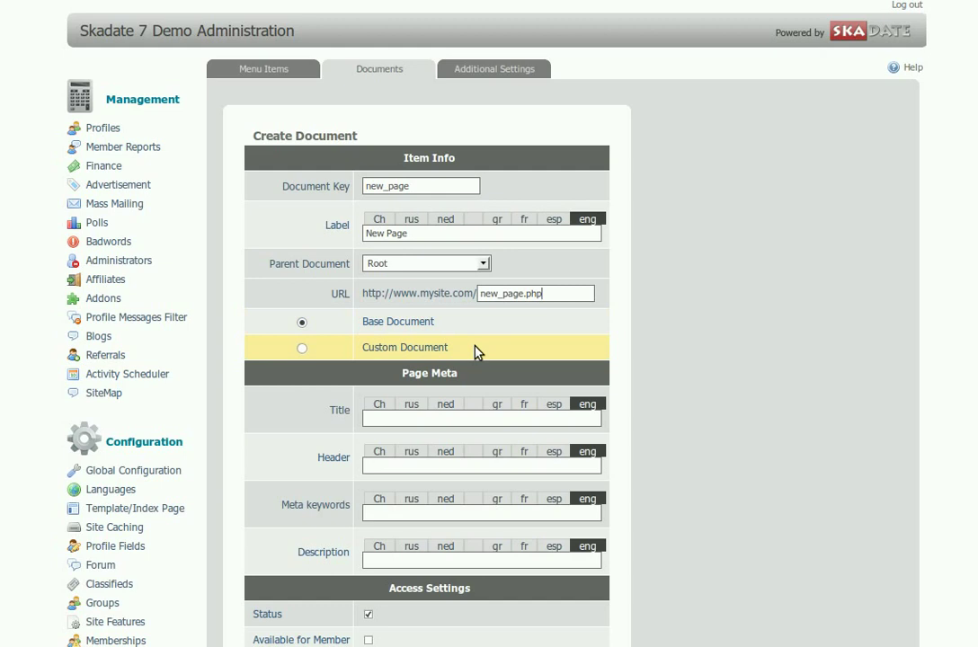
Step: Make it a Custom Document whose content starts with <b>Watch the video here</b>
click(302, 349)
click(281, 438)
text(Watch the video here)
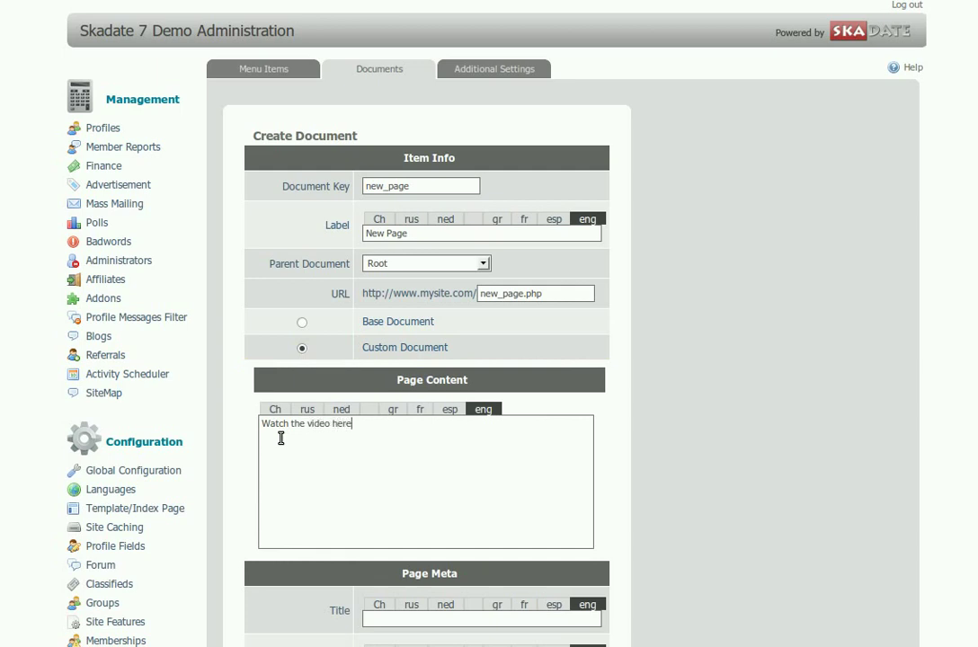
key(Home)
text(<>)
key(Left)
text(b)
key(End)
text(<>)
key(Left)
text(/b)
key(End)
Step: Add a <br /> line, then paste the YouTube embed code below it
key(Return)
text(<>)
key(Left)
text(br)
key(Return)
text(<object width="480" height="385"><param name="movie" value="http://www.youtube.com/v/8gNcuJpCtE8&hl=en_US&fs=1&"></param><param name="allowFullScreen" value="true"></param><param name="allowscriptaccess" value="always"></param><embed src="http://www.youtube.com/v/8gNcuJpCtE8&hl=en_US&fs=1&" type="application/x-shockwave-flash" allowscriptaccess="always" allowfullscreen="true" width="480" height="385"></embed></object>)
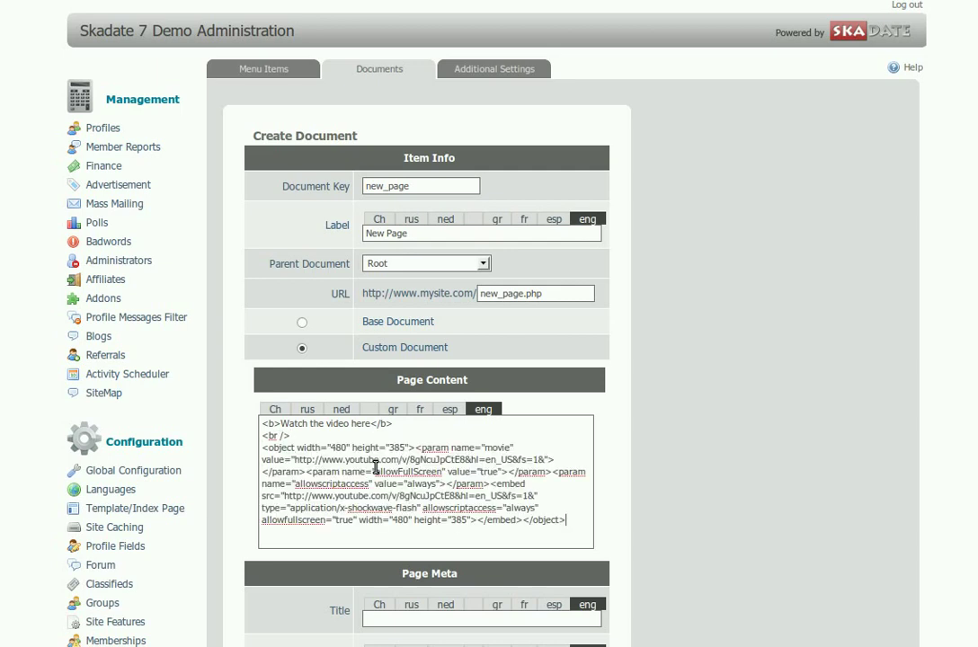
scroll(821, 455, down, 3)
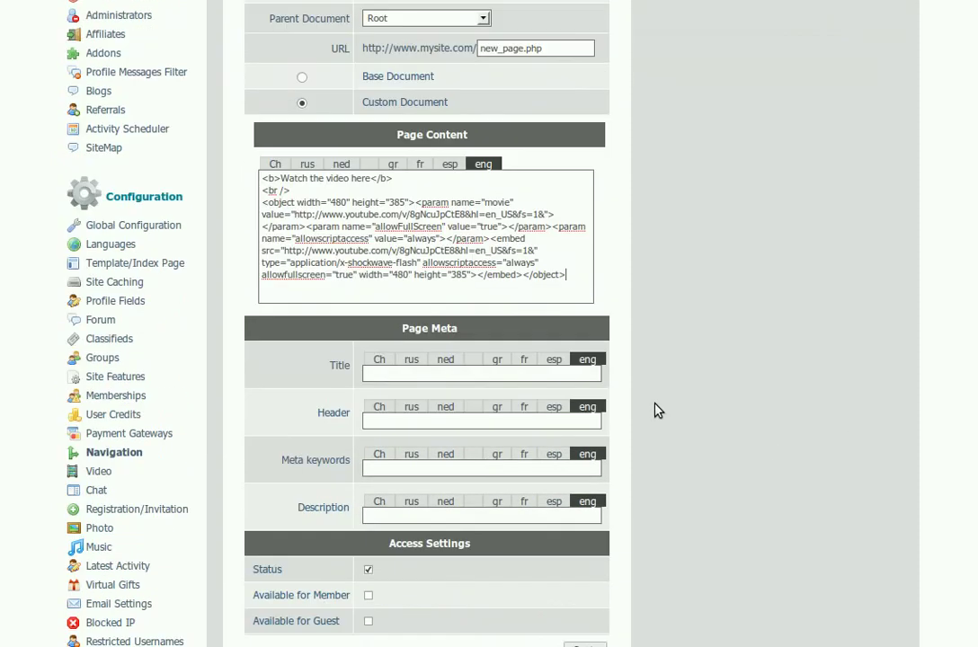
Step: Set the page title to New Page and the header to Watch SkaDate video
click(399, 370)
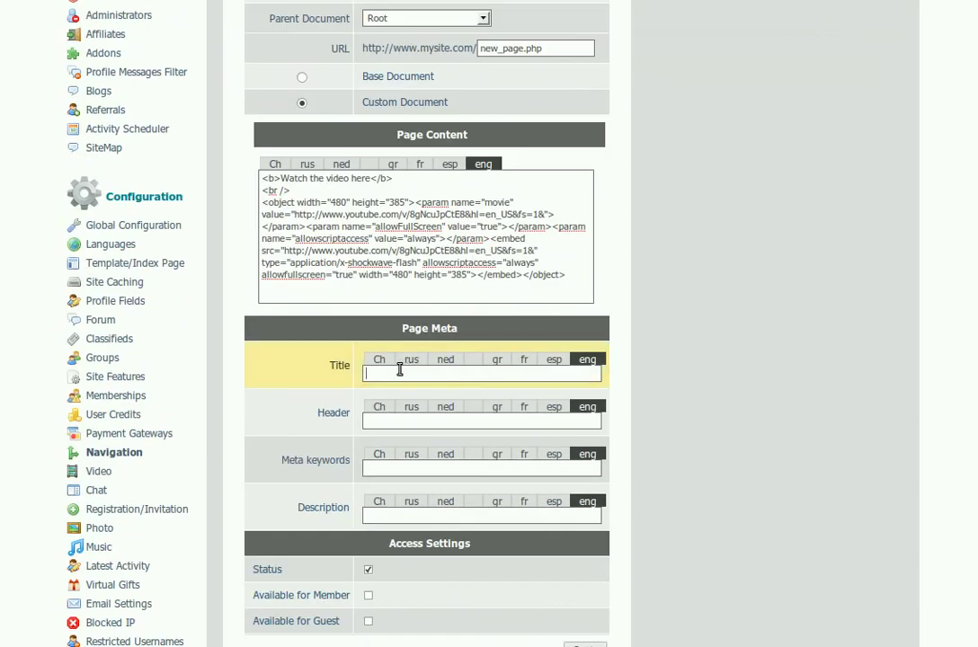
text(N)
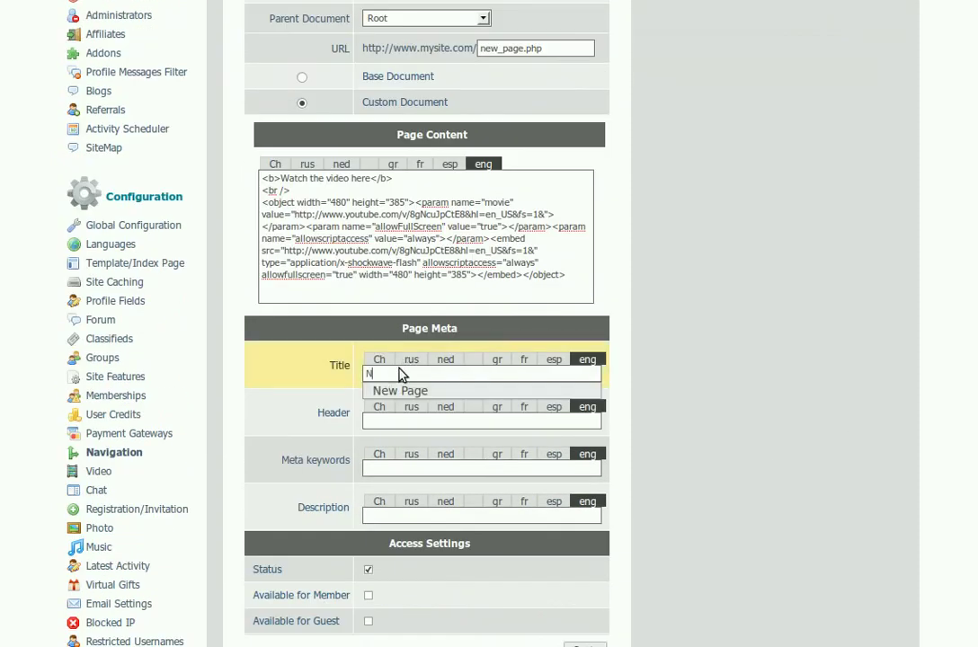
key(Down)
key(Return)
key(Tab)
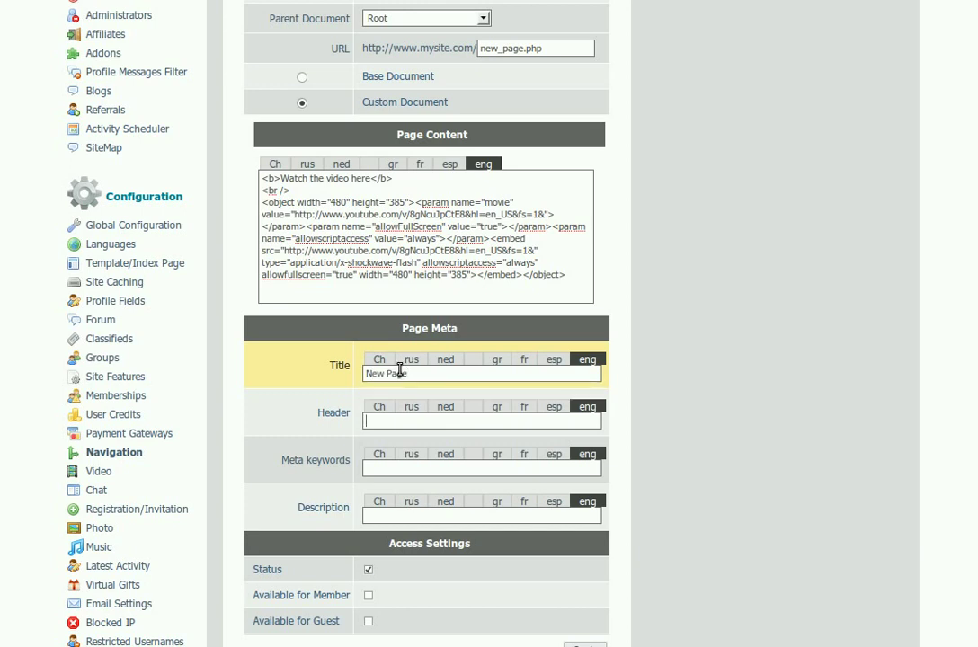
text(W)
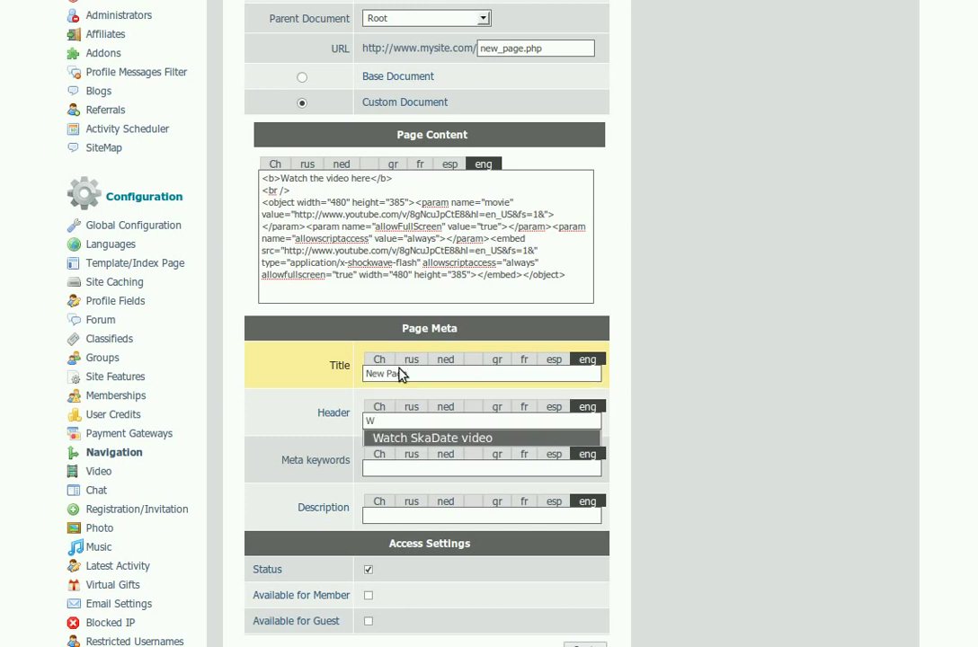
key(Down)
key(Return)
Step: Add keywords video,skadate and description 'Watch the new SkaDate video here', enabling member and guest access
key(Tab)
text(v)
key(Down)
key(Return)
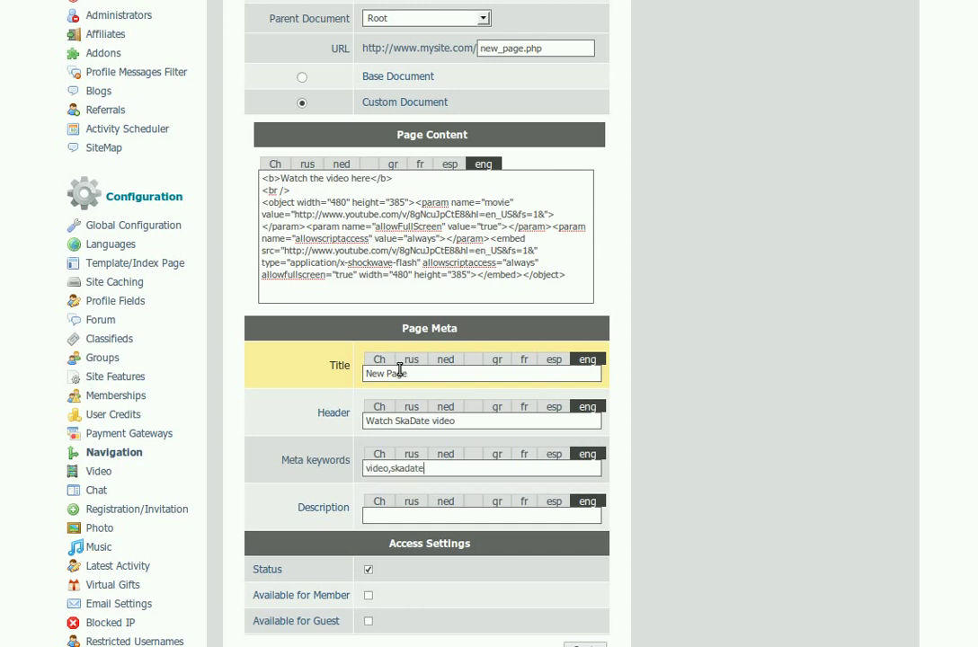
text(W)
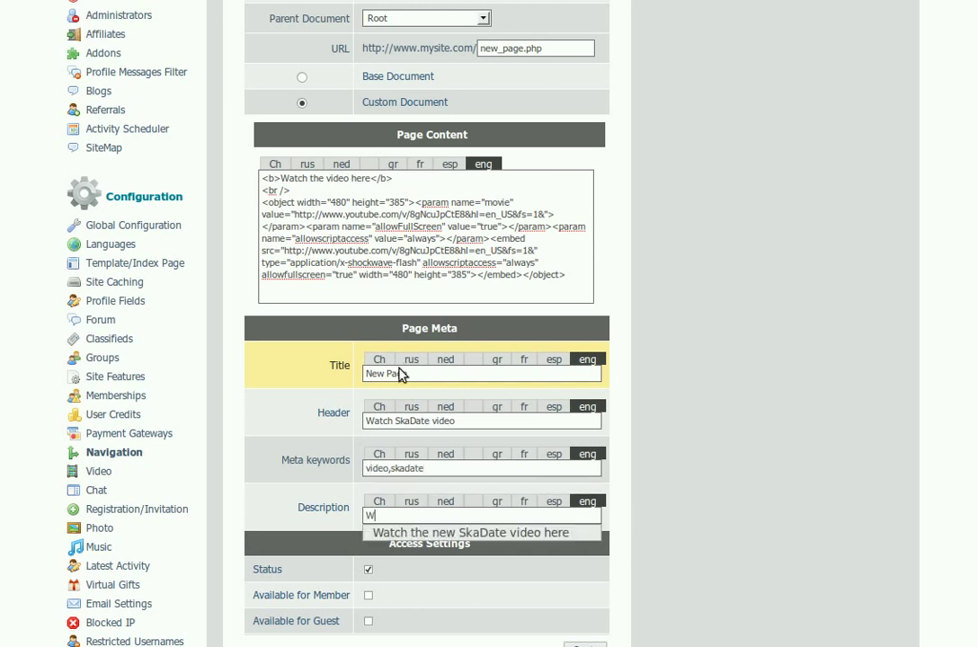
key(Down)
key(Return)
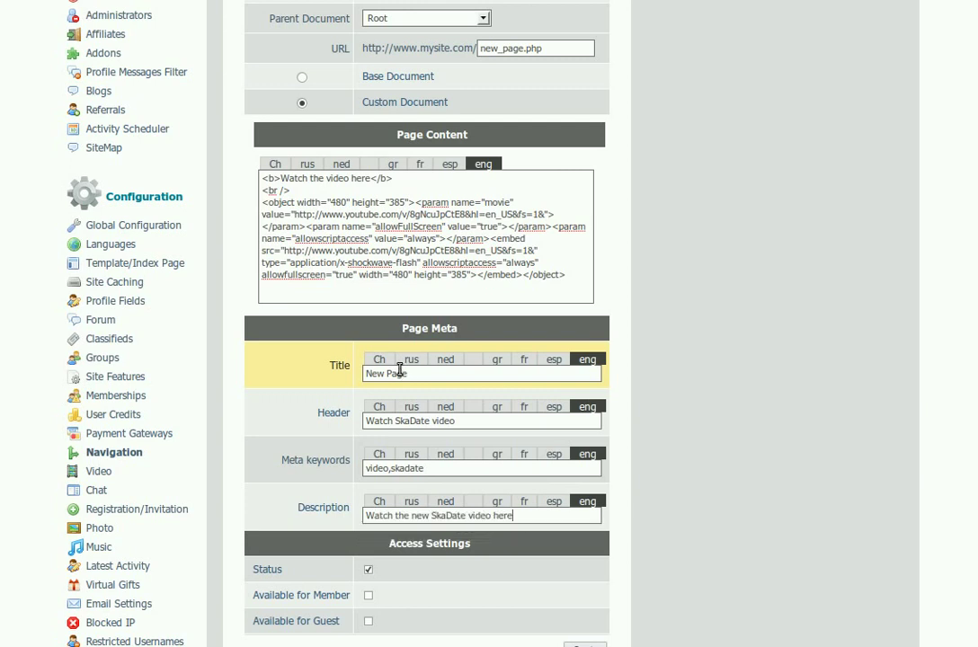
scroll(543, 539, down, 2)
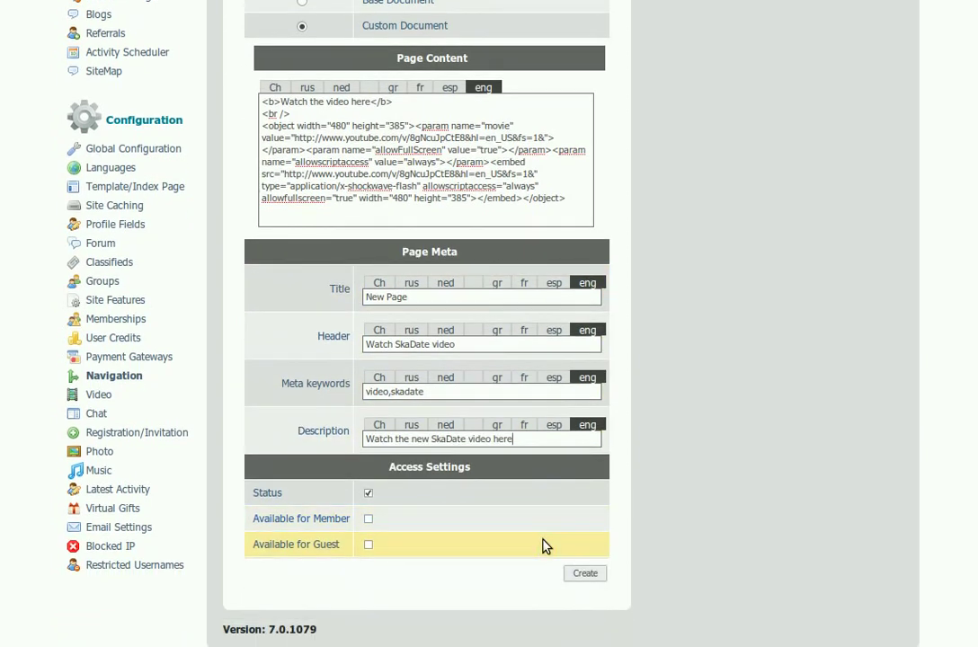
click(368, 519)
click(369, 545)
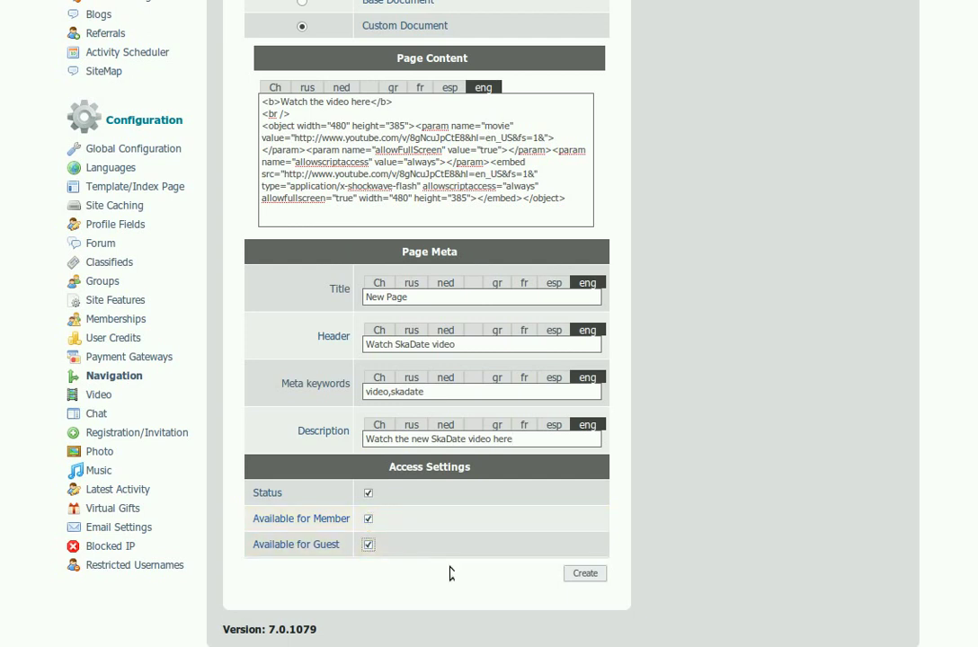
Step: Save the new_page document and bring up a blank Create Menu Item form
click(586, 576)
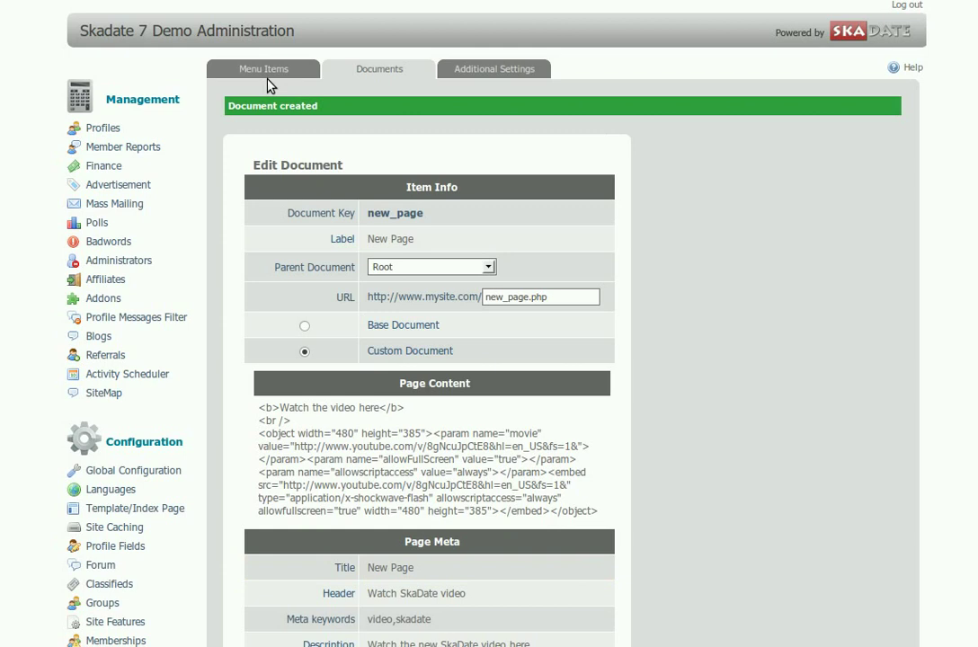
click(270, 70)
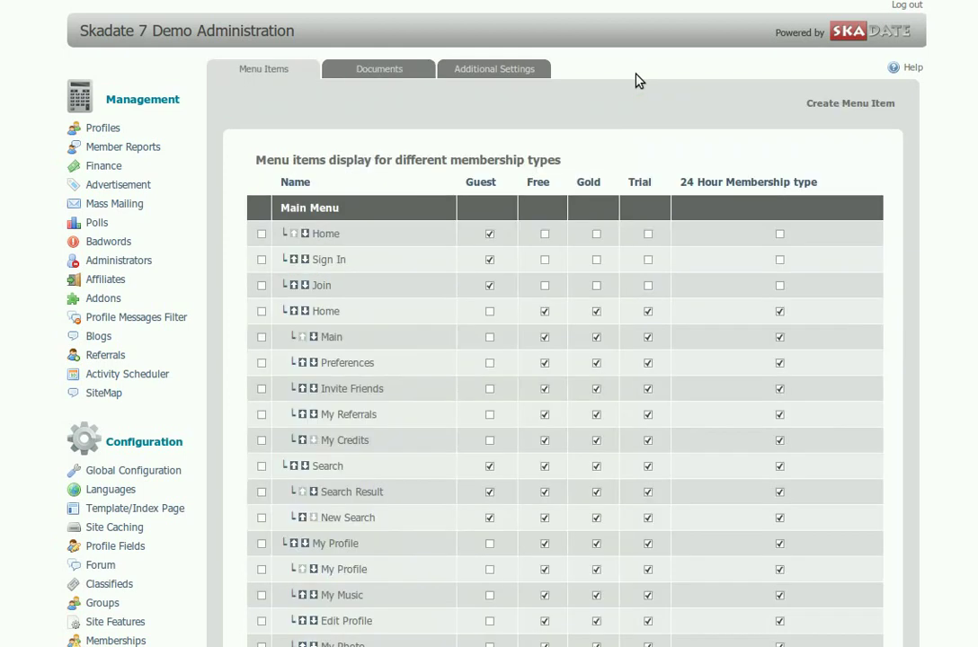
click(842, 105)
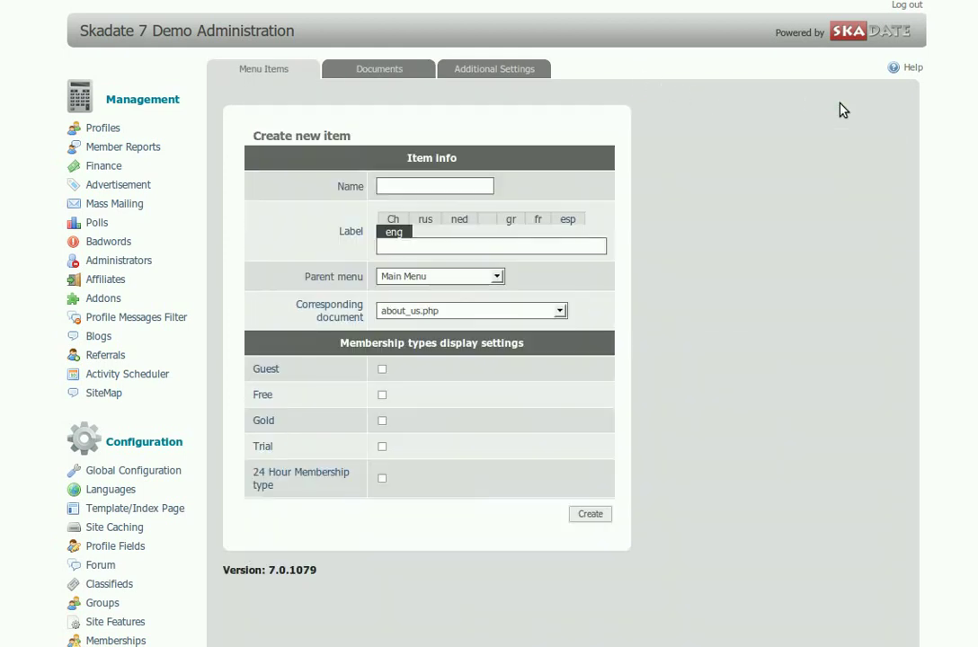
Step: Name the menu item new_page with label New Page under Main Menu
click(398, 187)
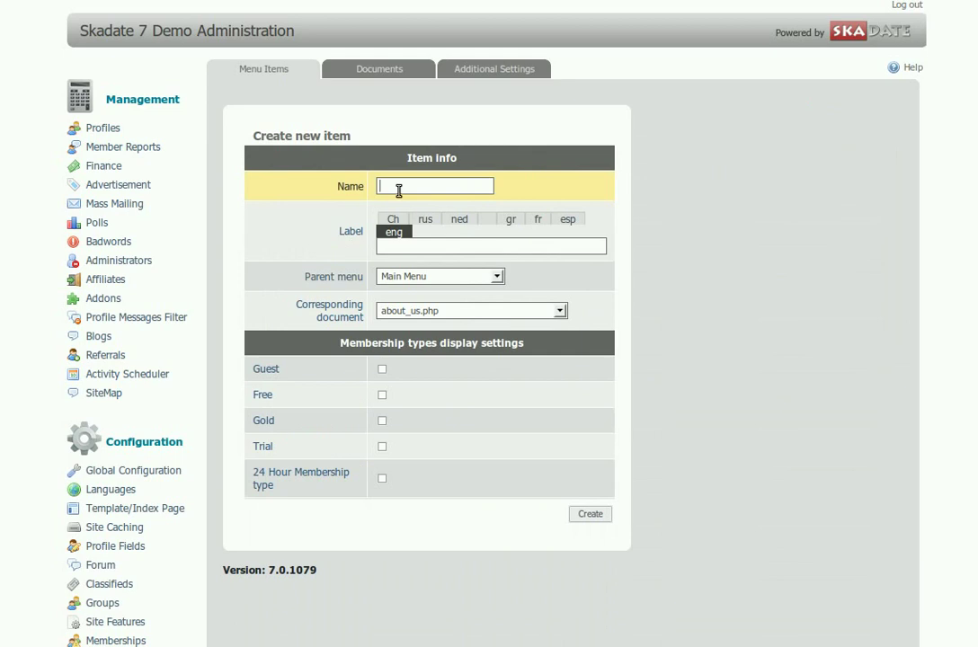
text(n)
click(399, 203)
click(395, 246)
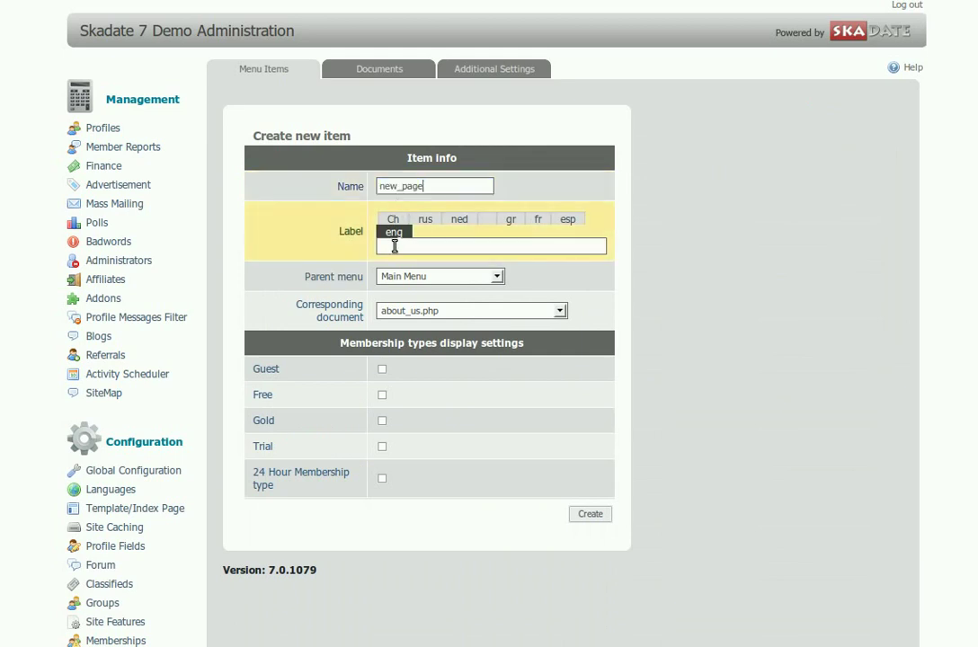
text(N)
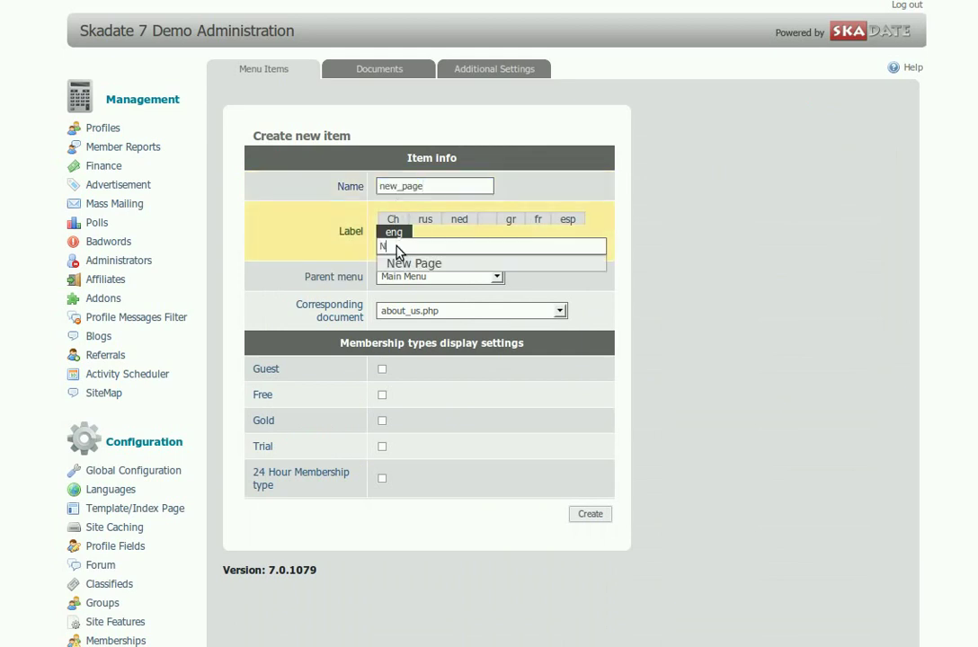
click(401, 260)
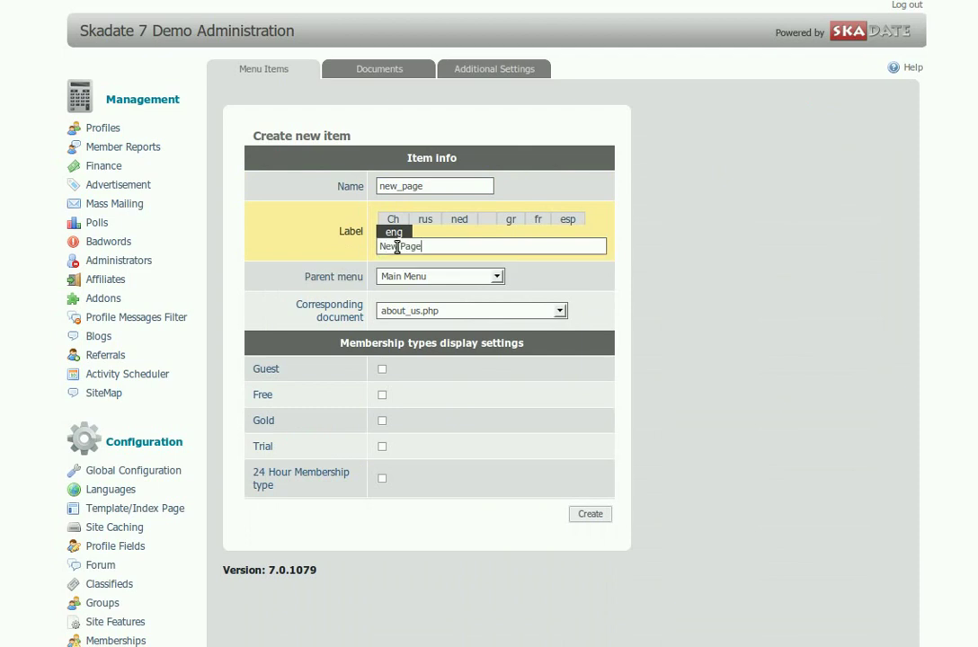
click(495, 278)
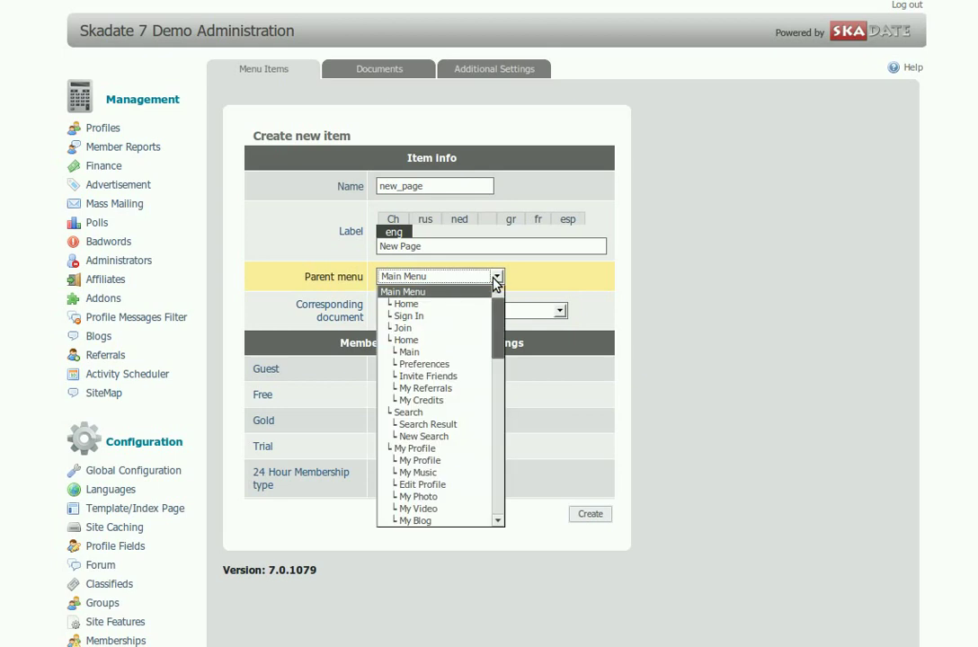
click(495, 280)
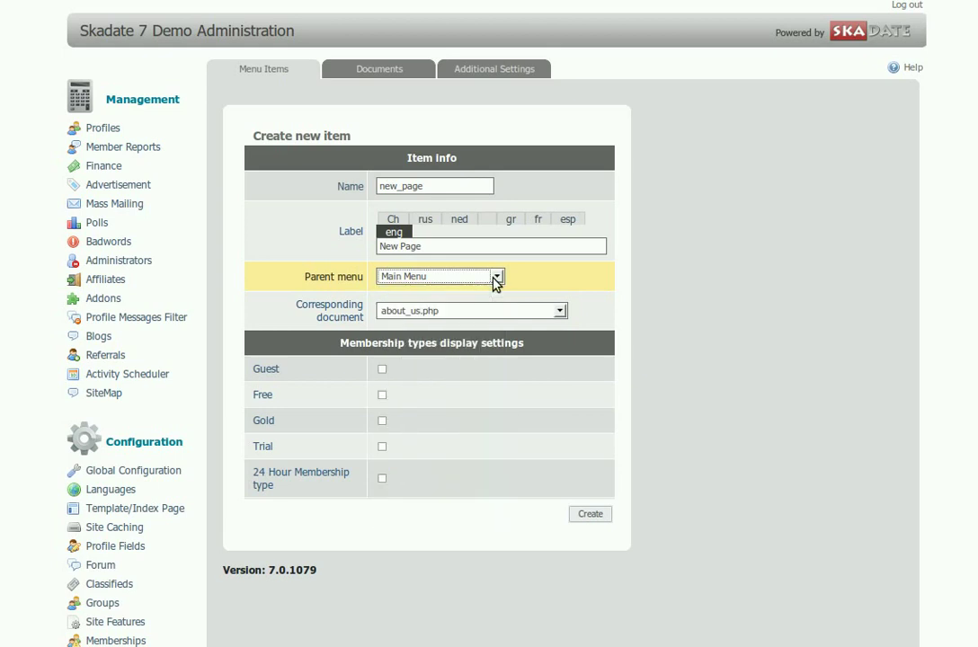
Step: Link it to new_page.php, show it to guests, free, gold, trial and 24 hour members, and create it
click(560, 314)
drag(560, 351, 557, 526)
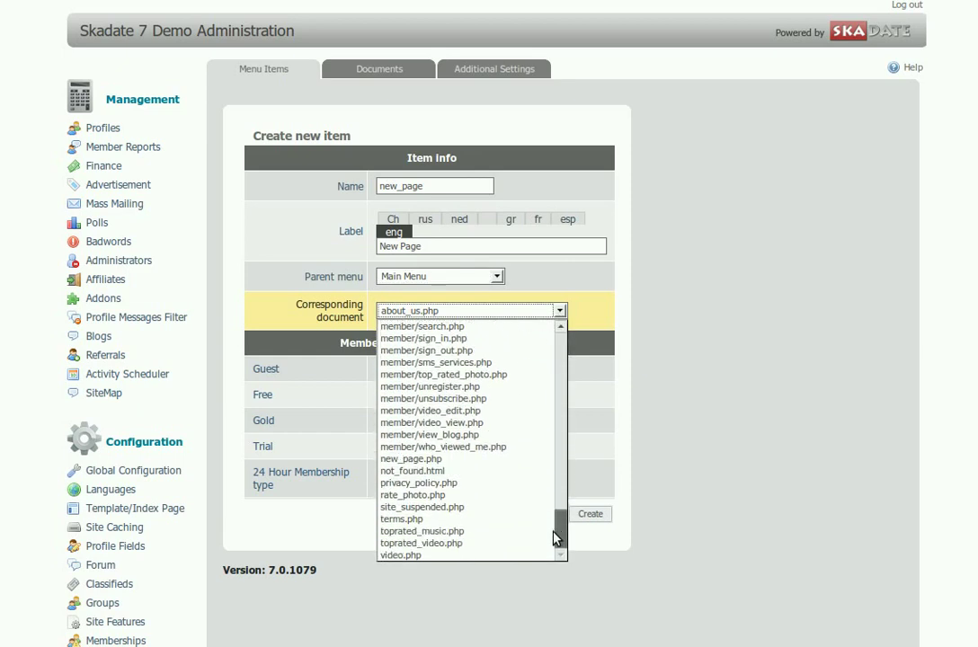
click(420, 462)
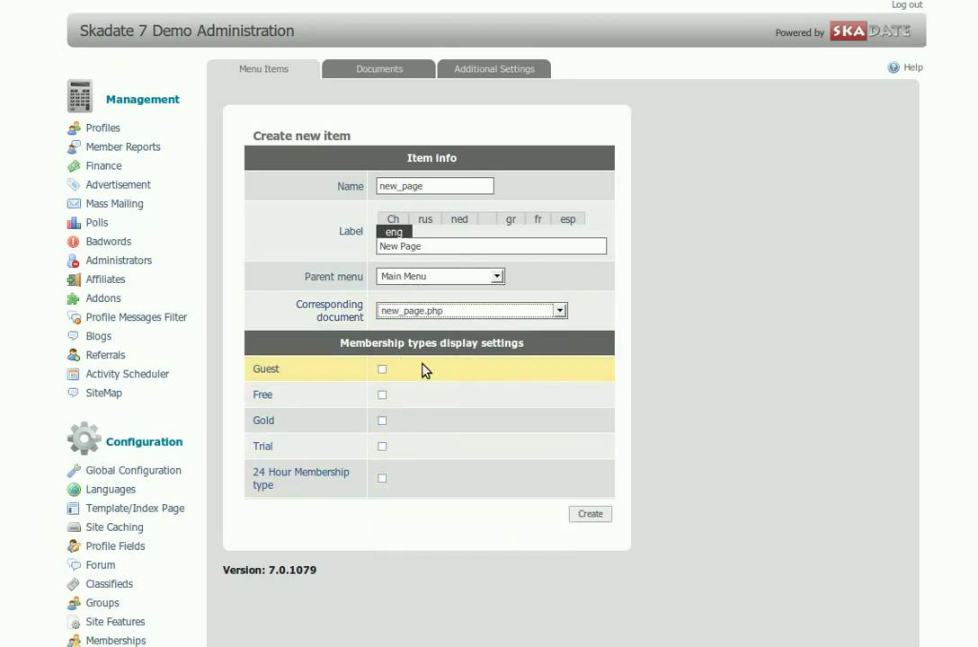
click(382, 369)
click(382, 396)
click(382, 421)
click(382, 446)
click(382, 478)
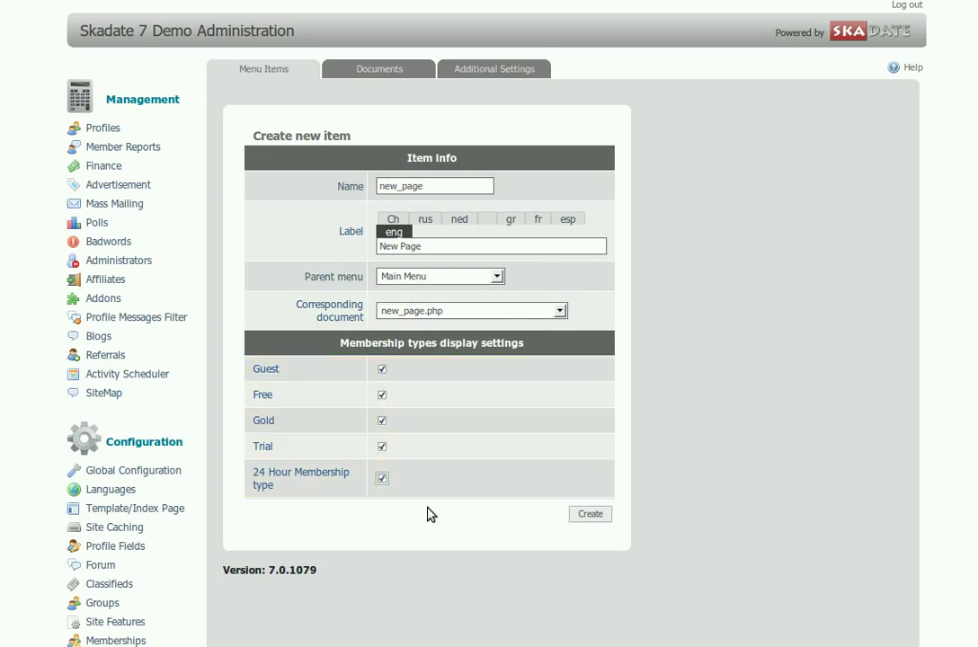
click(599, 520)
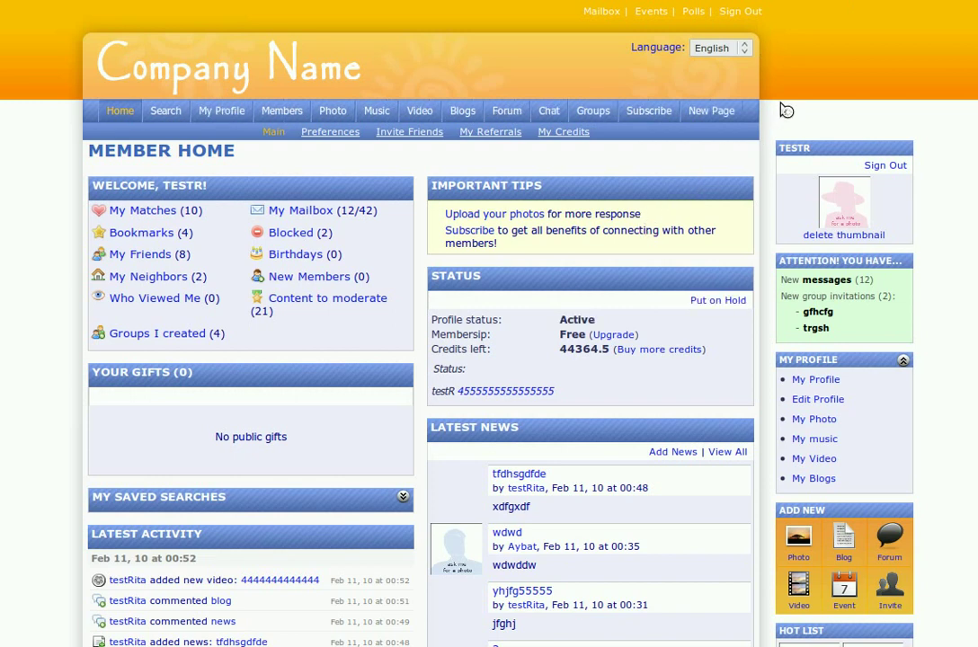
click(707, 118)
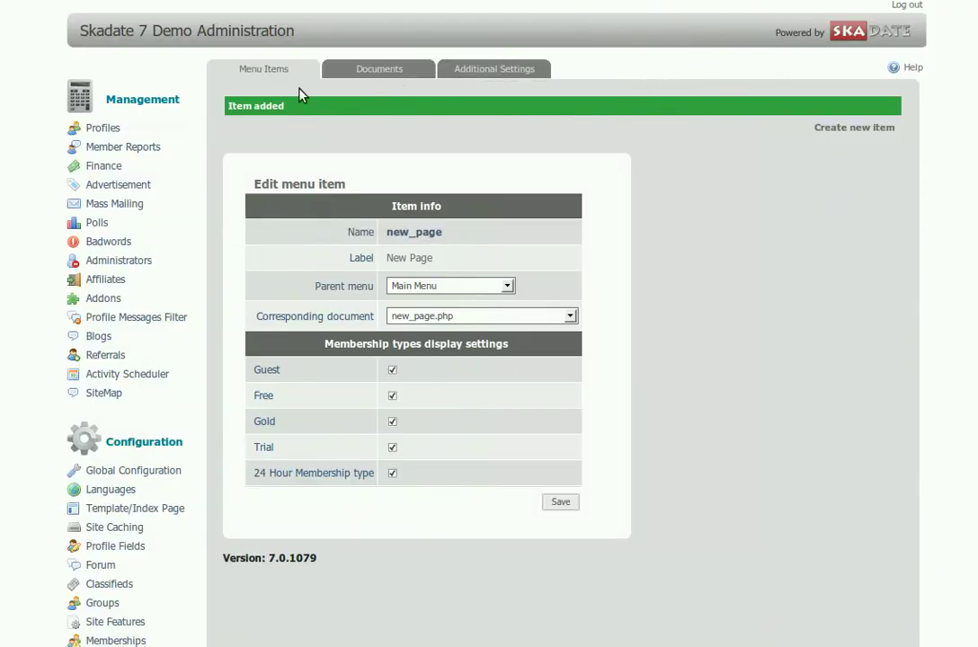
Step: Go back to Menu Items and scroll down to the New Page row under Main Menu
click(265, 70)
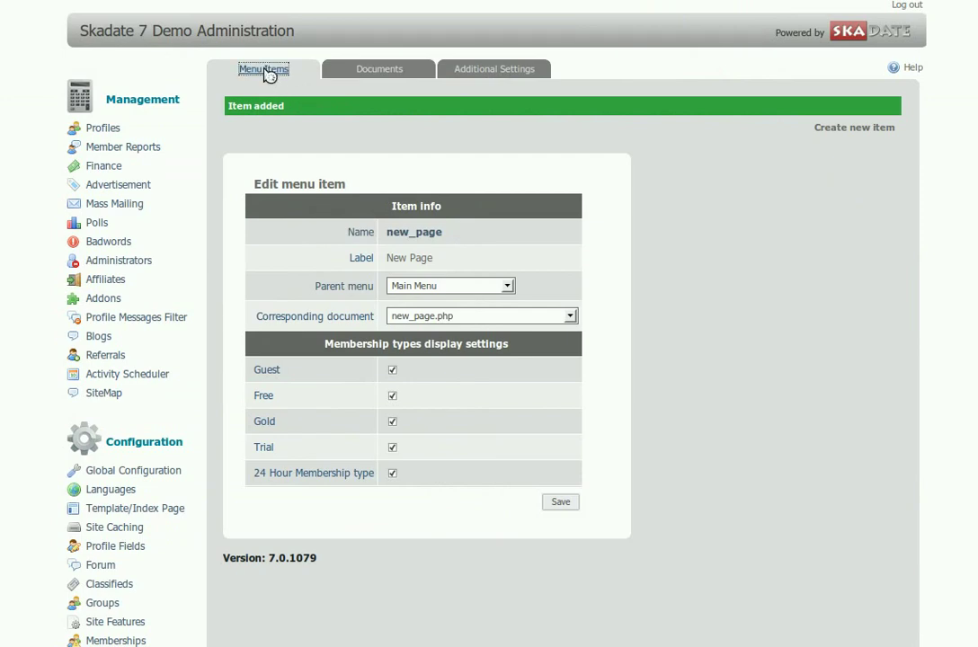
scroll(468, 456, down, 3)
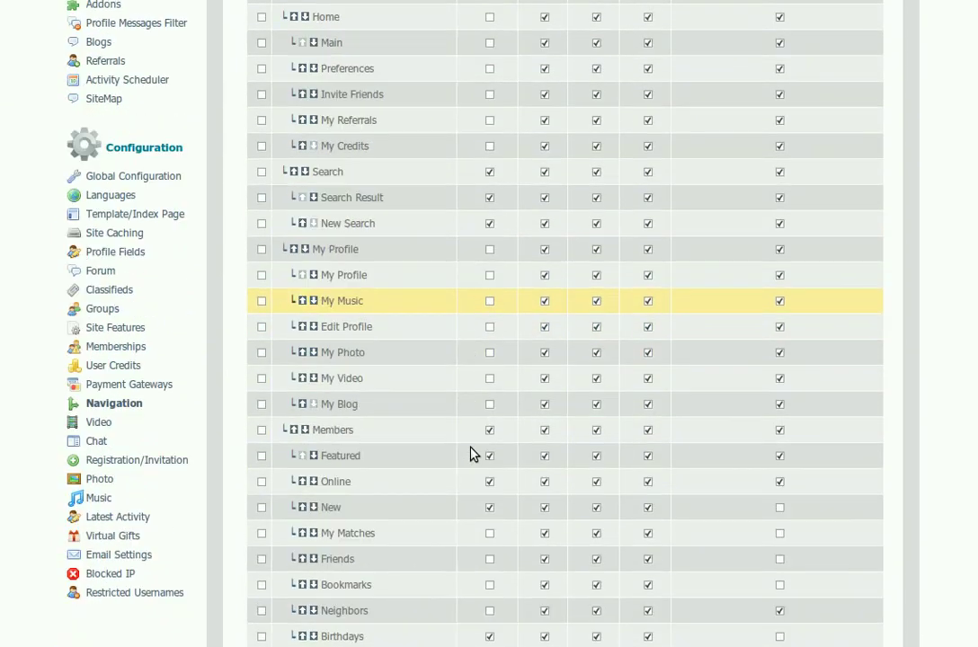
scroll(469, 454, down, 10)
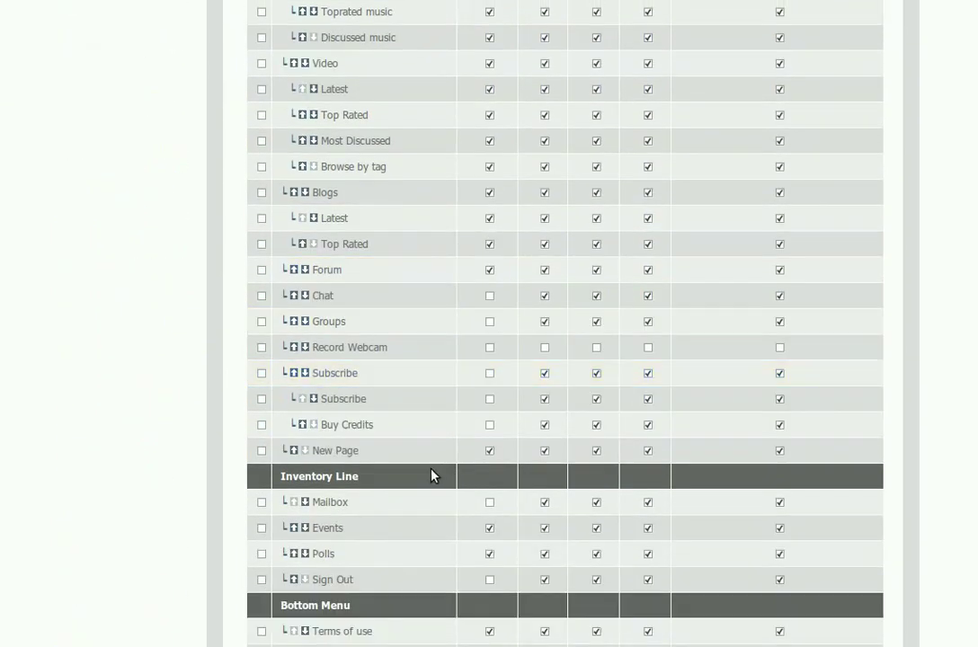
Step: Move New Page up one place, ahead of Subscribe, and reload the site front-end
click(294, 451)
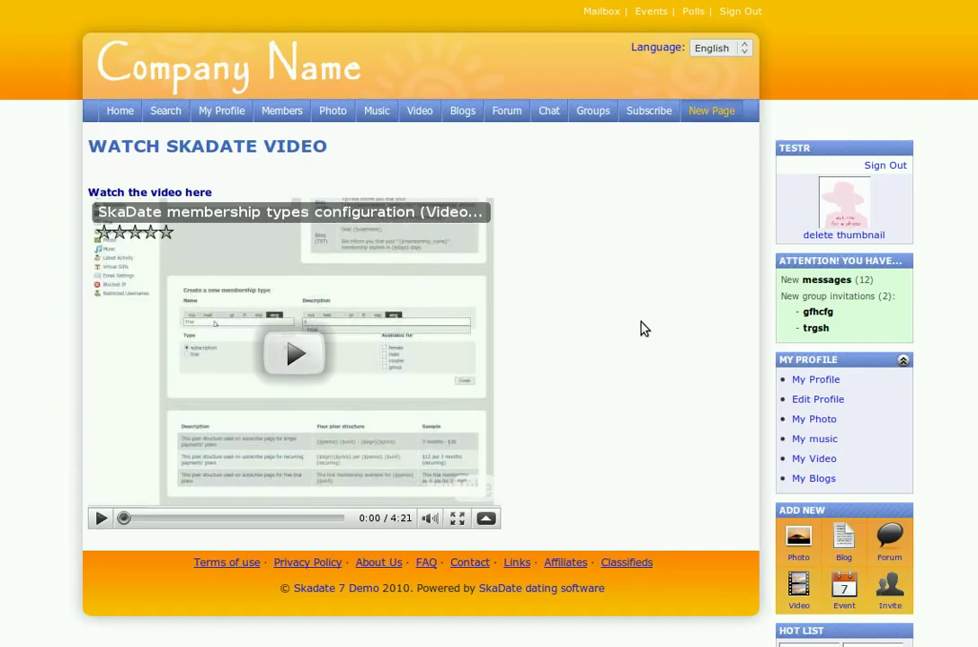
key(F5)
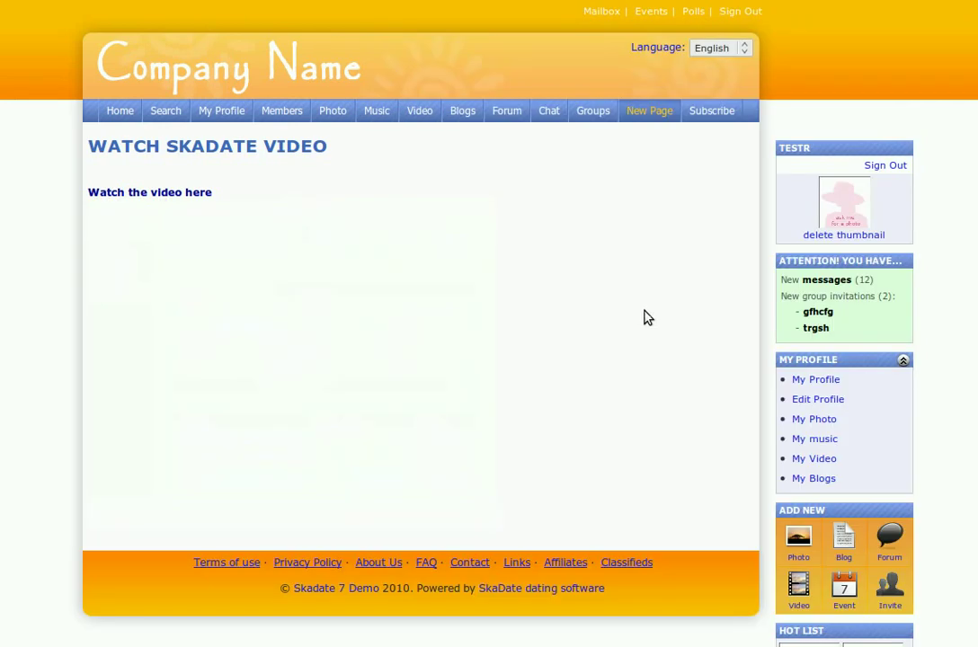